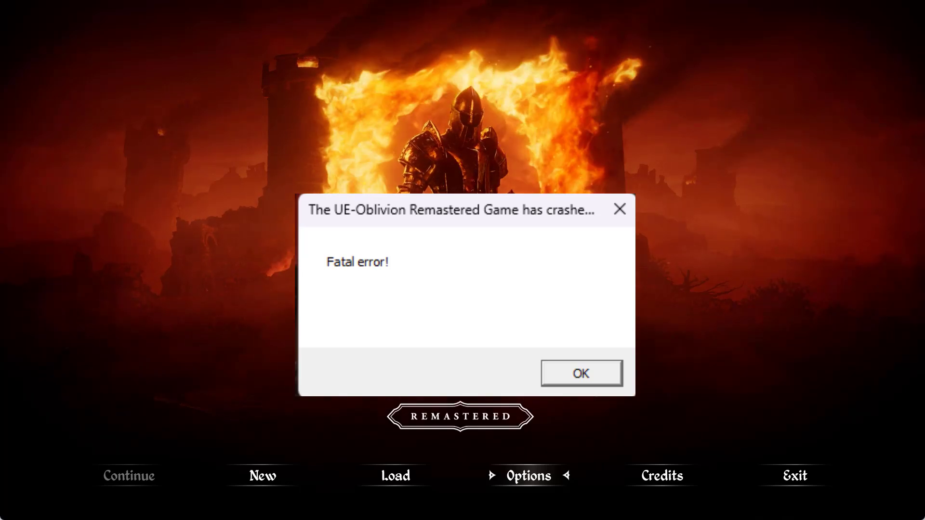
# Close the 'Fatal error!' crash dialog with OK to get back to Oblivion Remastered's main menu.
pyautogui.click(585, 385)
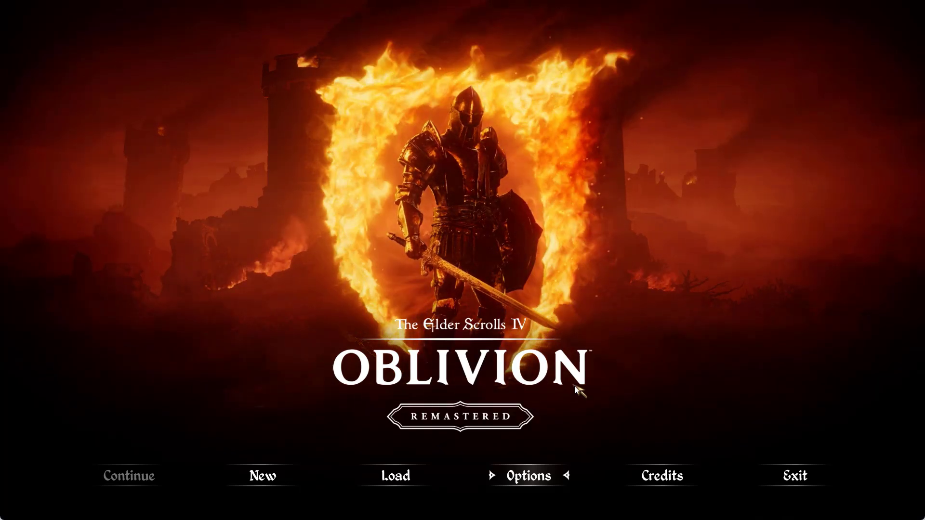
# From Intel's XTU page, download XTUSetup_7.14.2.14.exe and save it to the Desktop.
pyautogui.press('super+d')
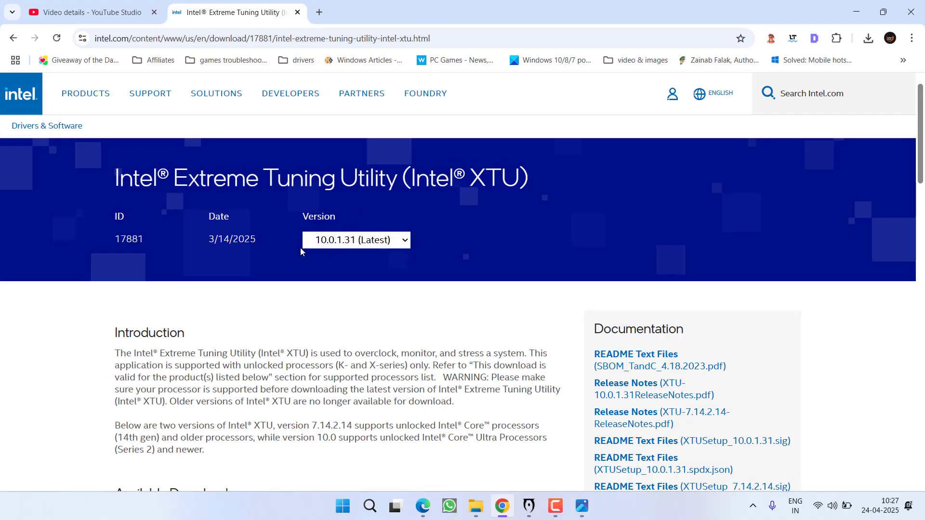
pyautogui.scroll(-7, 300, 249)
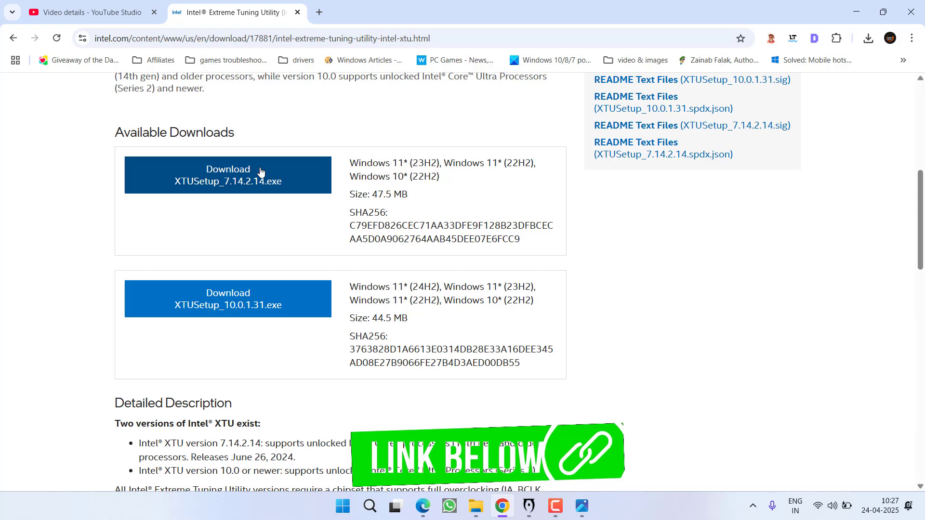
pyautogui.click(185, 169)
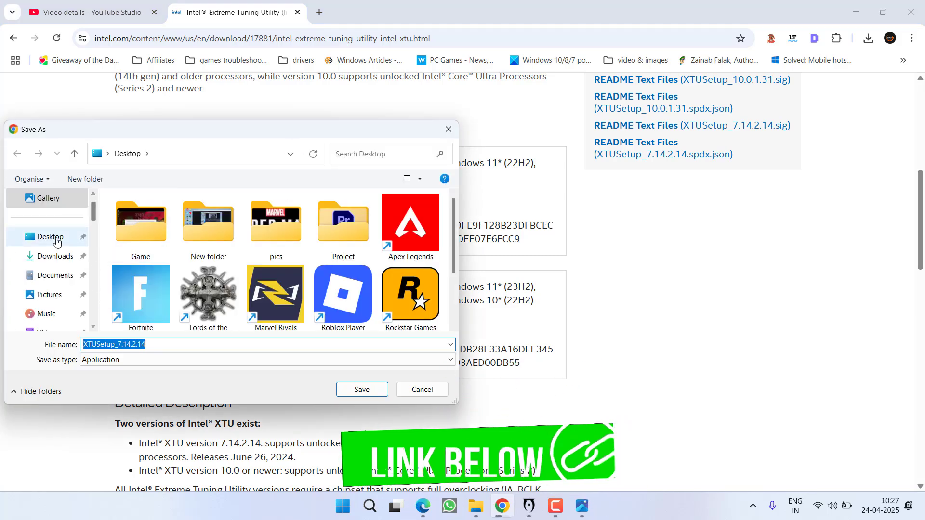
pyautogui.click(361, 389)
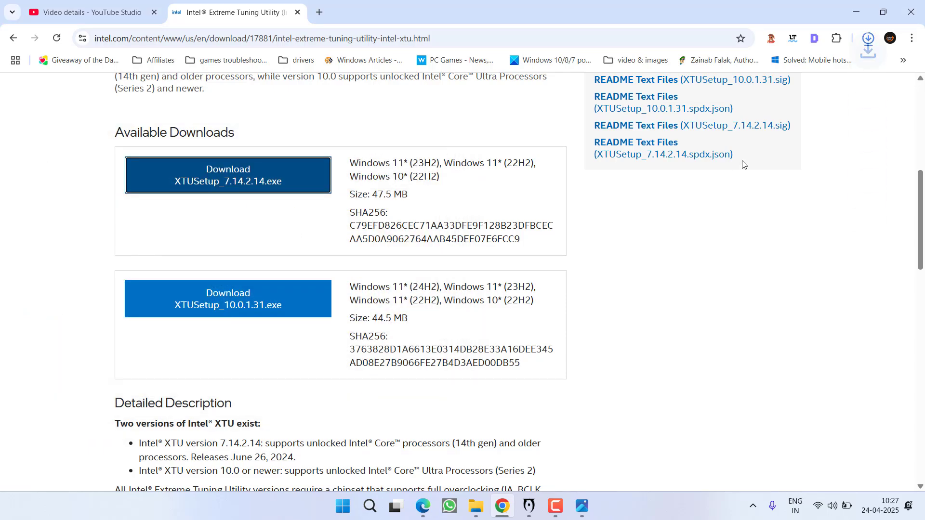
pyautogui.click(856, 11)
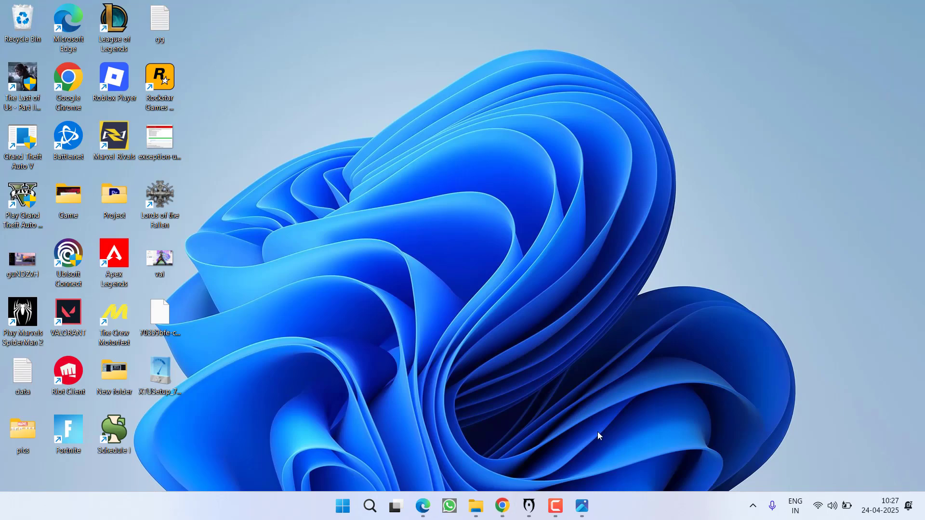
pyautogui.click(582, 496)
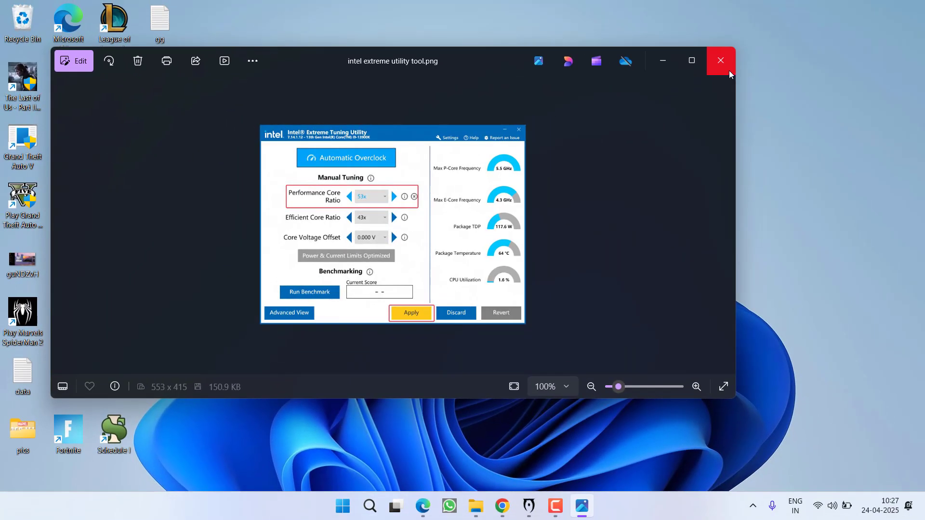
pyautogui.click(719, 59)
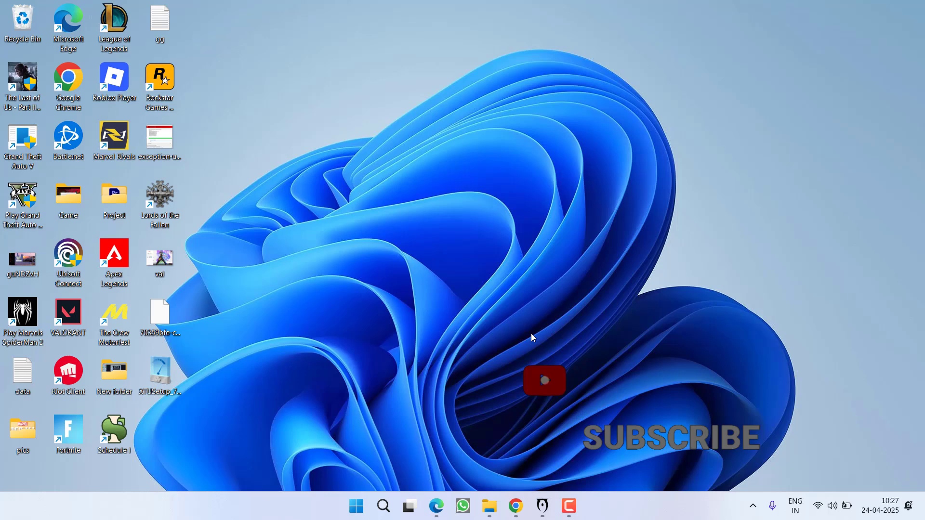
# In a new File Explorer window, browse from This PC to C: > Program Files (x86) > Steam.
pyautogui.press('super+e')
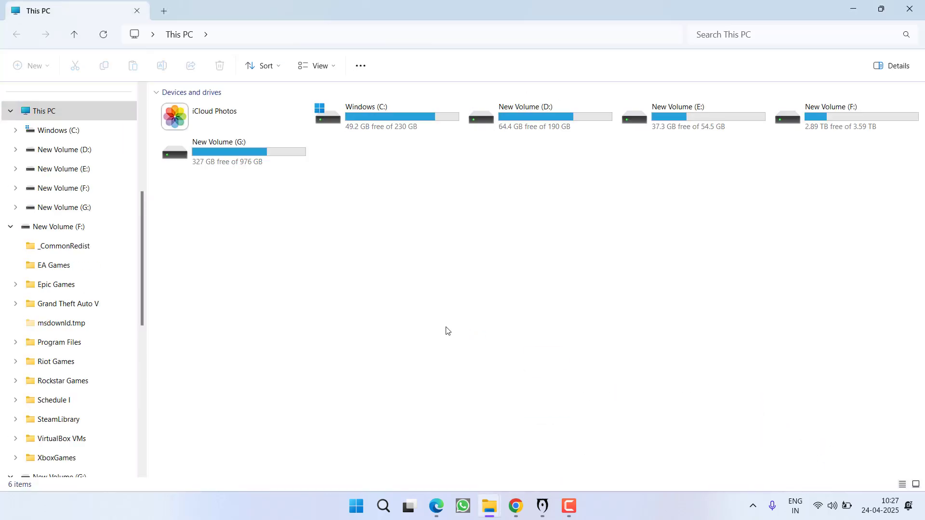
pyautogui.doubleClick(406, 117)
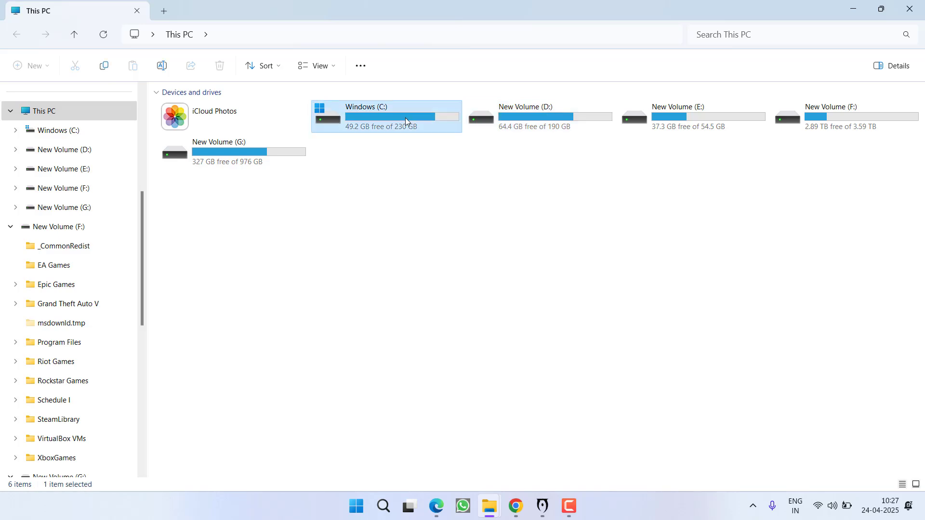
pyautogui.click(260, 366)
pyautogui.doubleClick(245, 406)
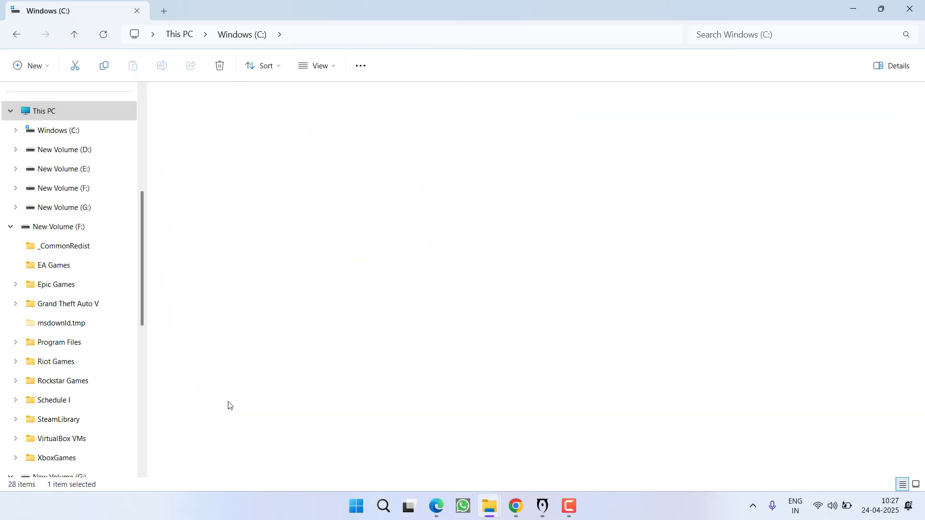
pyautogui.scroll(-10, 198, 390)
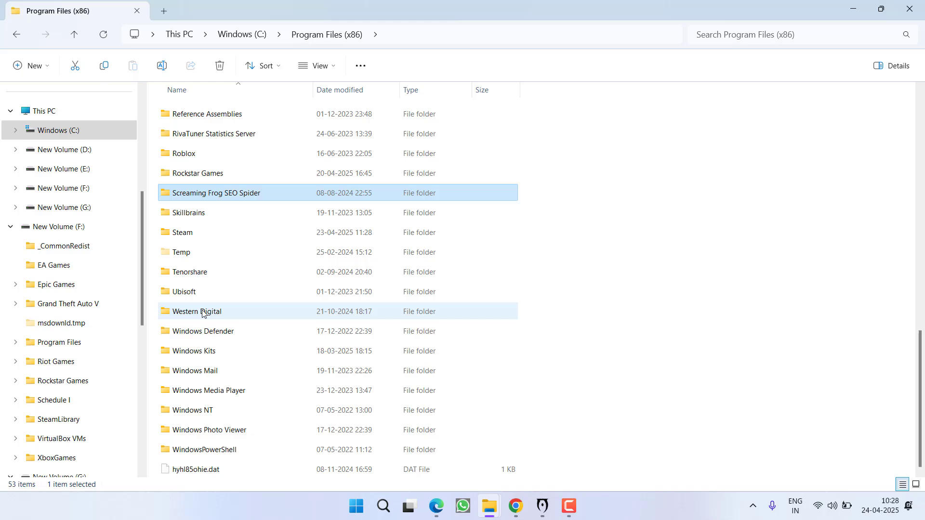
pyautogui.click(190, 236)
pyautogui.doubleClick(190, 236)
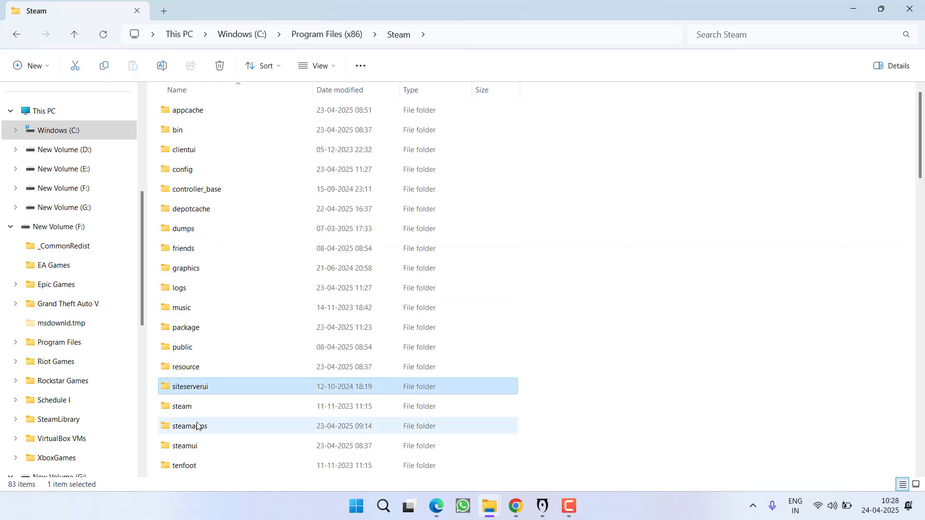
# Go into steamapps > common > The Elder Scrolls 4 Oblivion R and select OblivionRemastered.
pyautogui.doubleClick(214, 233)
pyautogui.click(199, 115)
pyautogui.doubleClick(199, 115)
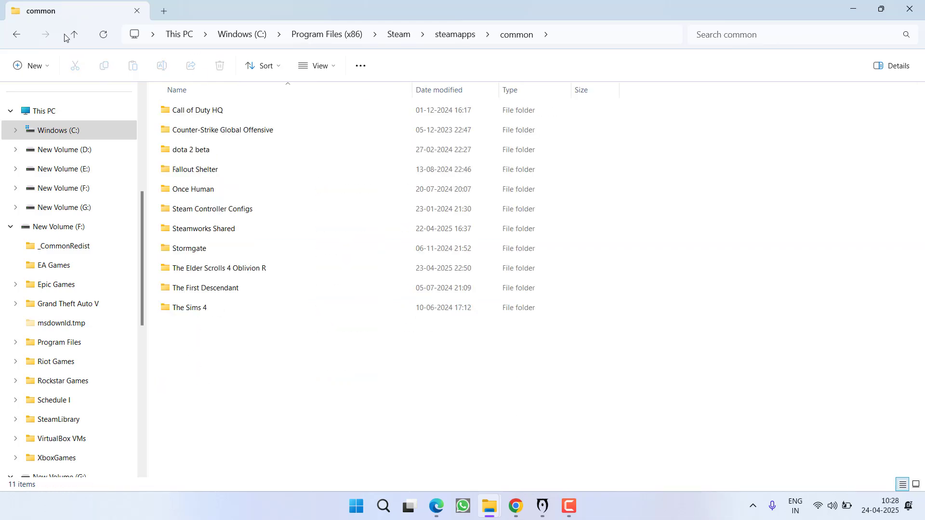
pyautogui.click(222, 268)
pyautogui.doubleClick(222, 269)
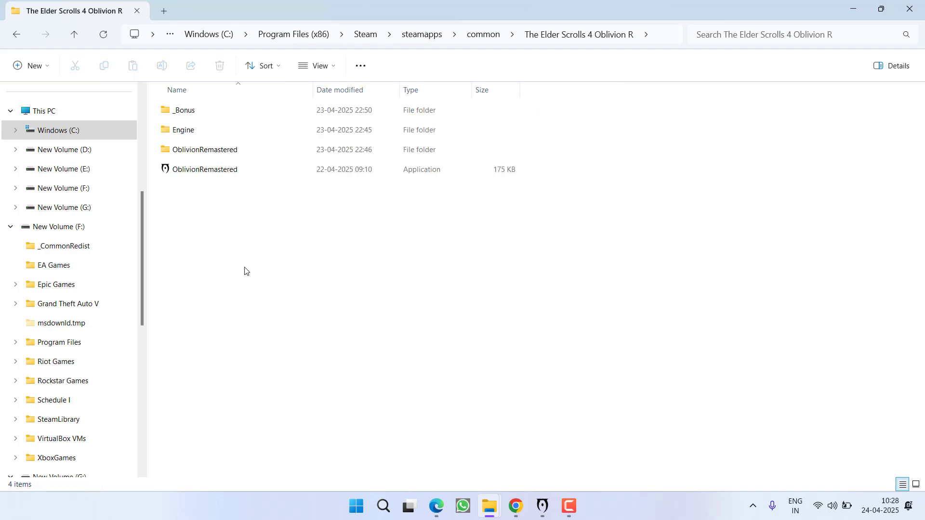
pyautogui.click(223, 173)
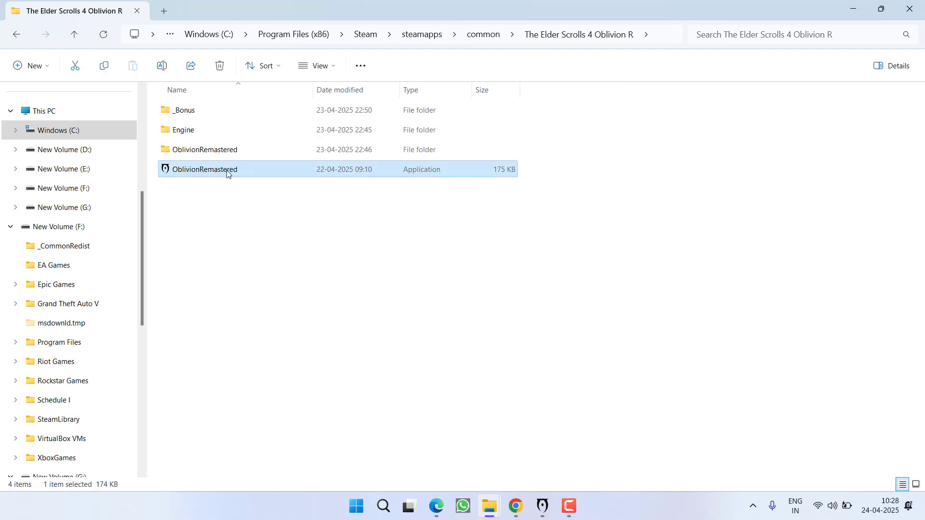
# Tick 'Run this program as an administrator' in OblivionRemastered's Compatibility properties and confirm.
pyautogui.rightClick(228, 173)
pyautogui.click(287, 345)
pyautogui.click(337, 189)
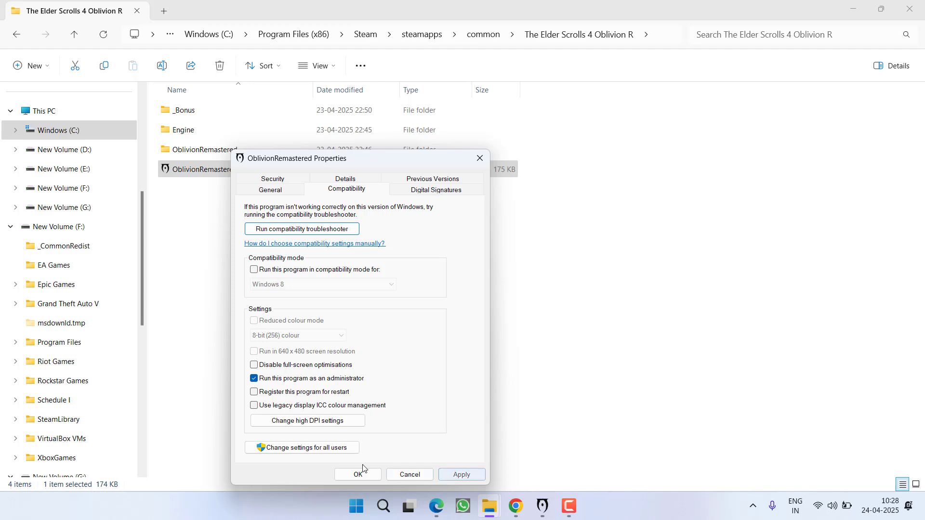
pyautogui.click(344, 476)
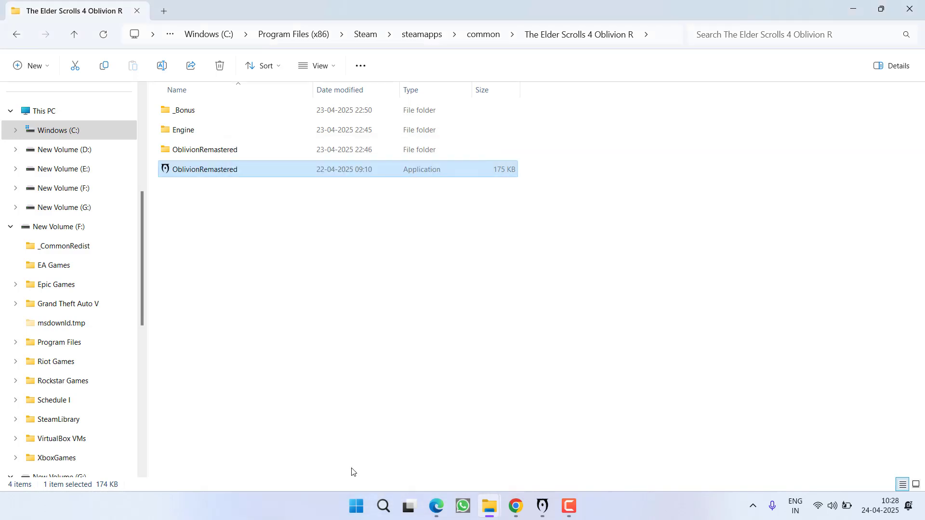
# Browse Engine\Plugins\Marketplace\nvidia\DLSS\Streamline\Binaries\ThirdParty\Win64 and select sl.pcl.dll.
pyautogui.doubleClick(188, 131)
pyautogui.doubleClick(184, 189)
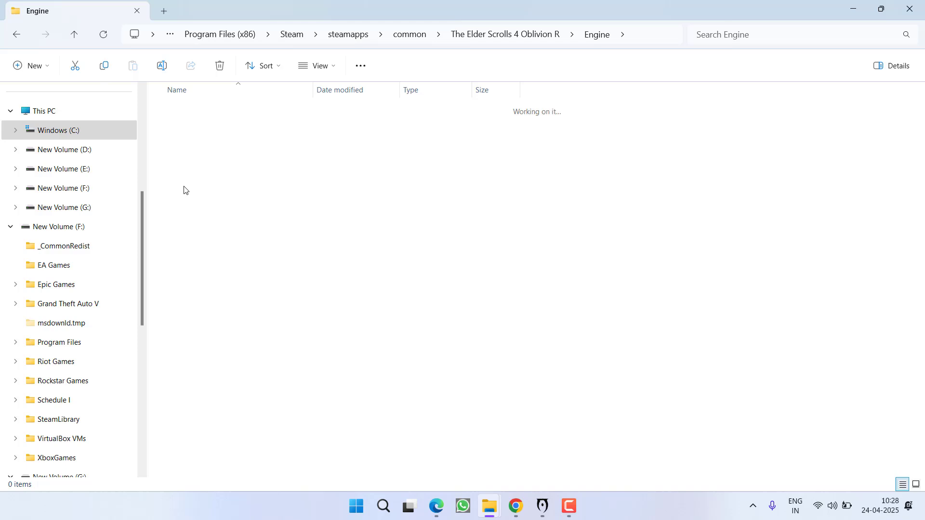
pyautogui.doubleClick(183, 110)
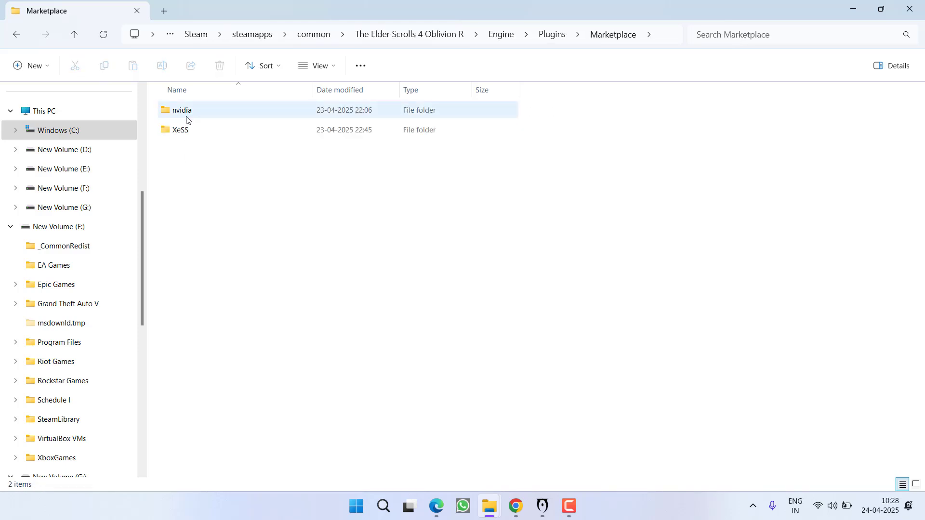
pyautogui.doubleClick(183, 111)
pyautogui.doubleClick(185, 113)
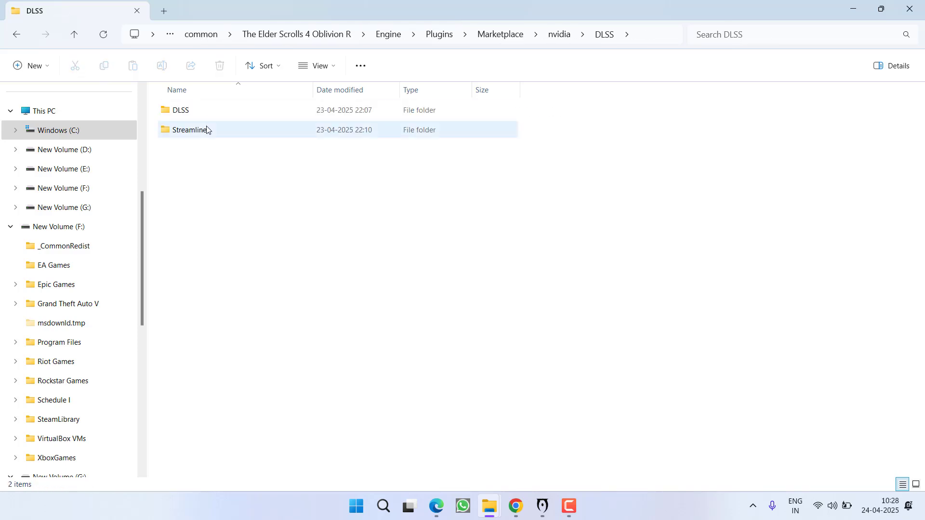
pyautogui.doubleClick(179, 129)
pyautogui.doubleClick(178, 116)
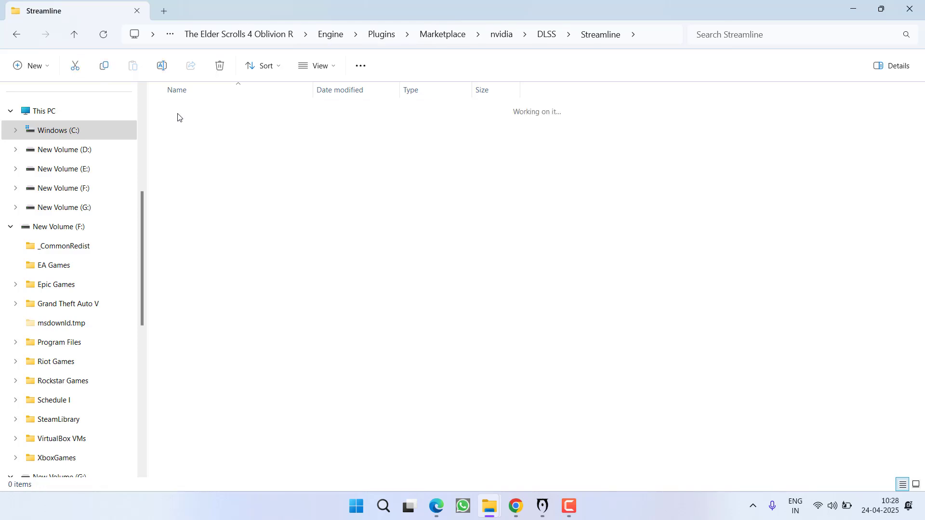
pyautogui.doubleClick(197, 116)
pyautogui.doubleClick(195, 117)
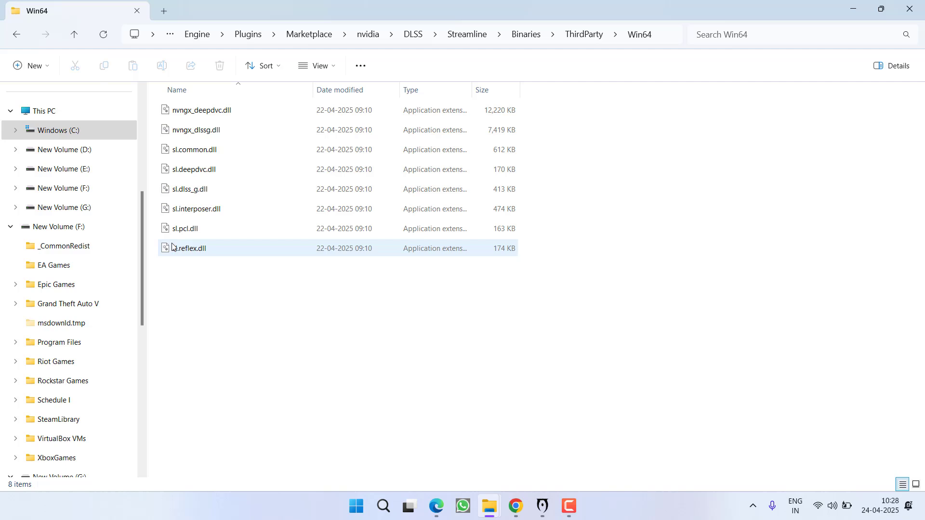
pyautogui.click(176, 230)
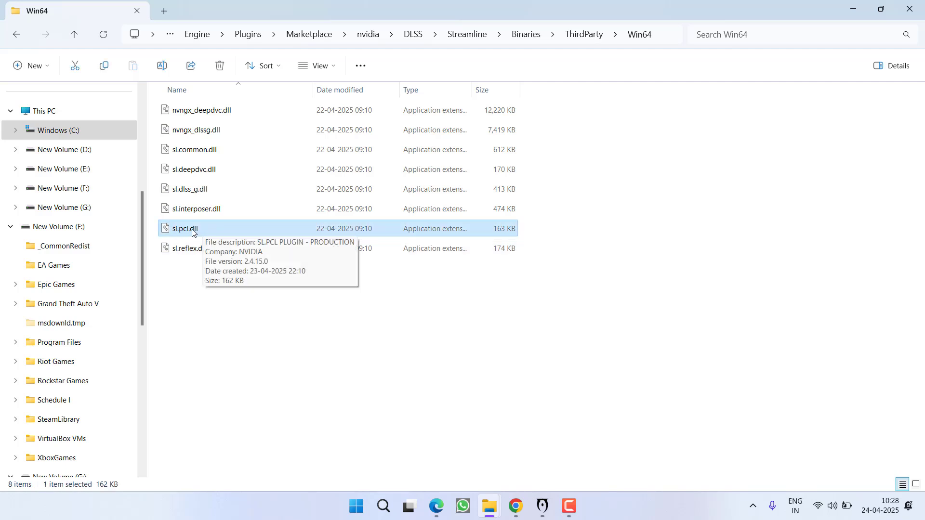
# Delete sl.pcl.dll from the Win64 folder.
pyautogui.rightClick(192, 230)
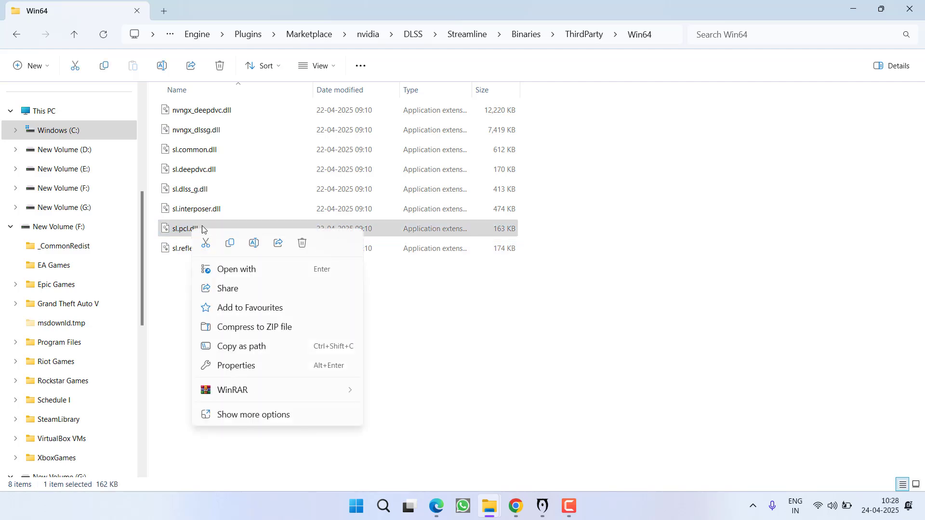
pyautogui.click(302, 246)
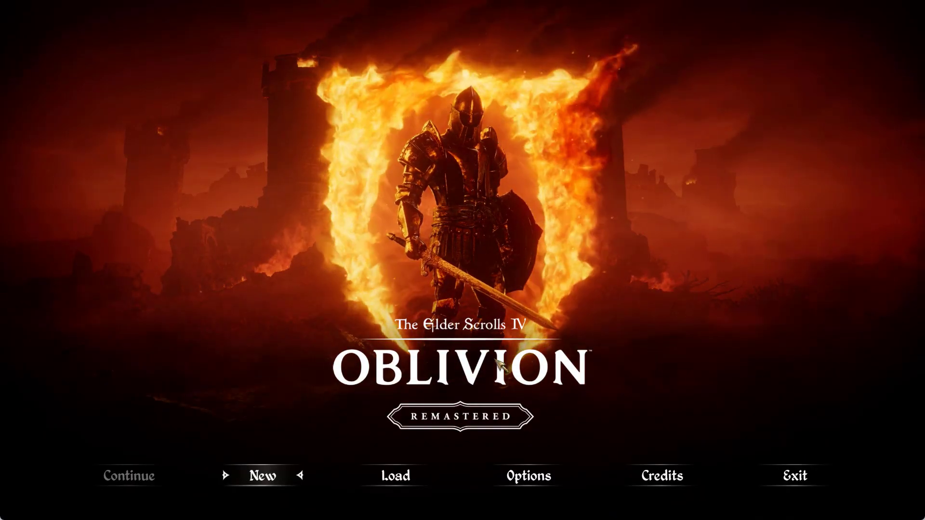
# Set Graphics Window Mode to Fullscreen and Frame Rate Limit to 60, then bring up the Exit prompt.
pyautogui.click(542, 473)
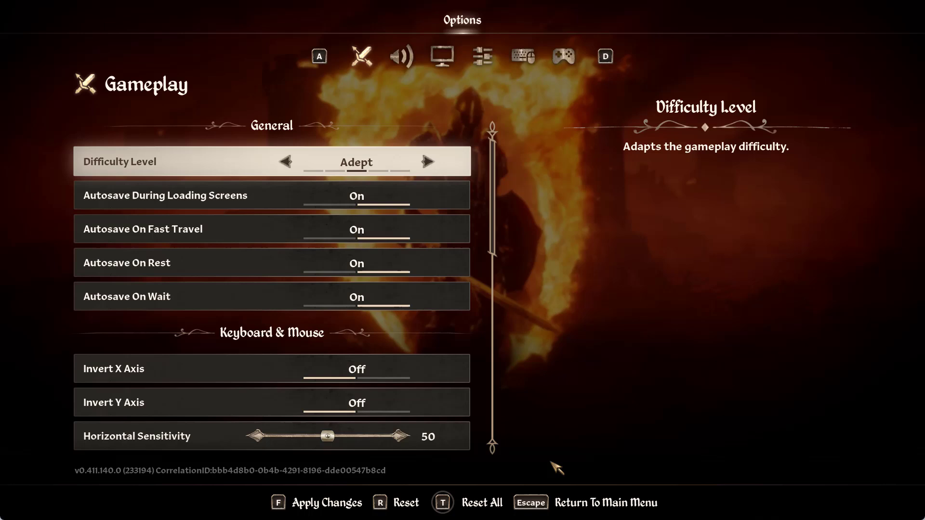
pyautogui.click(443, 53)
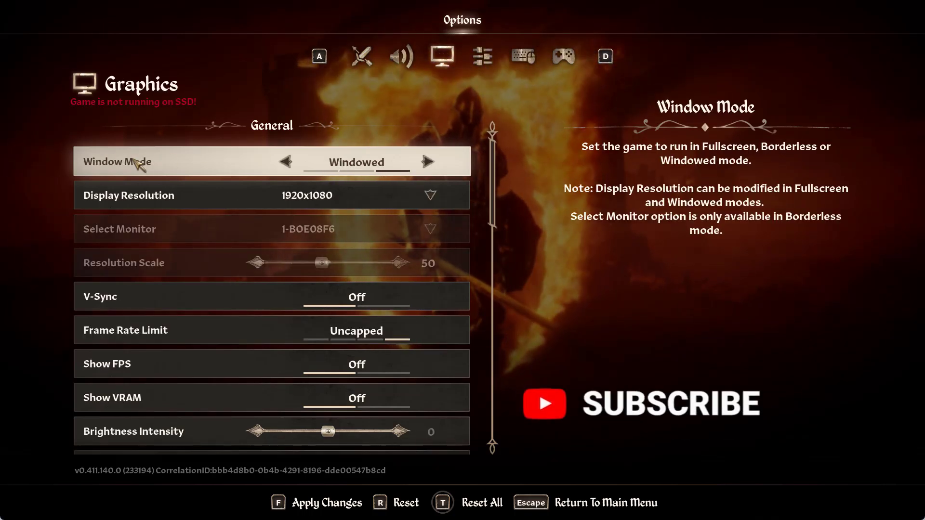
pyautogui.click(285, 162)
pyautogui.click(285, 162)
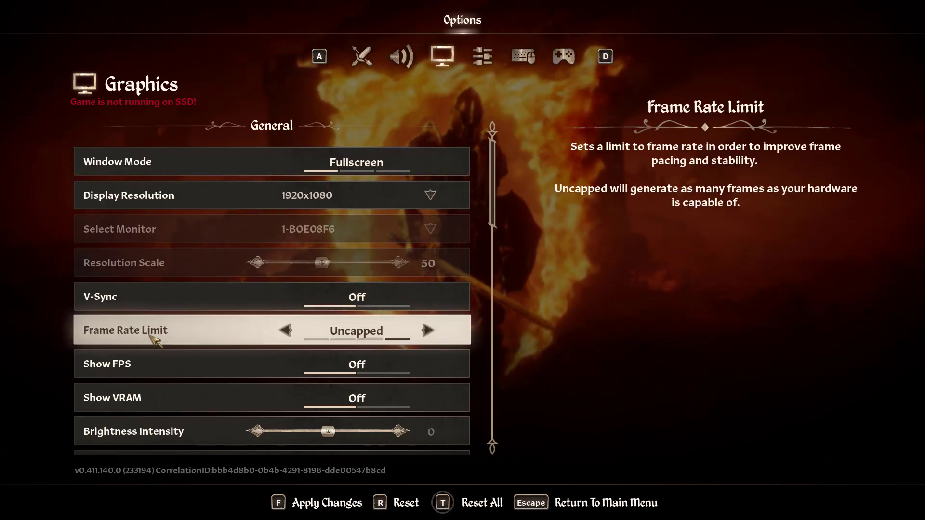
pyautogui.click(286, 331)
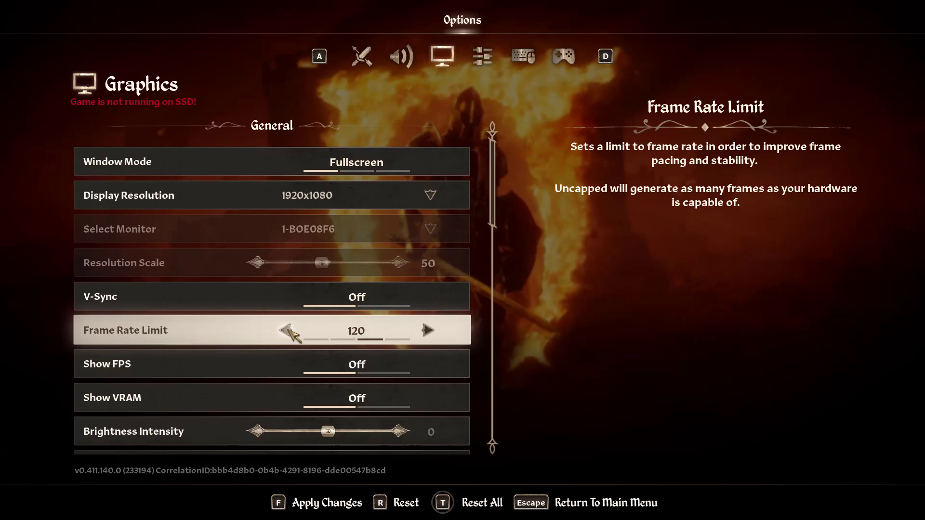
pyautogui.click(286, 330)
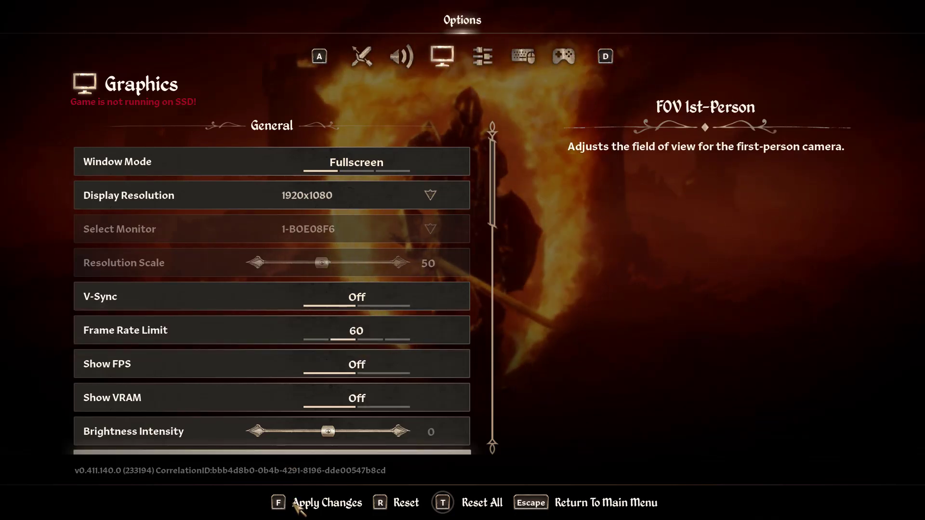
pyautogui.press('Escape')
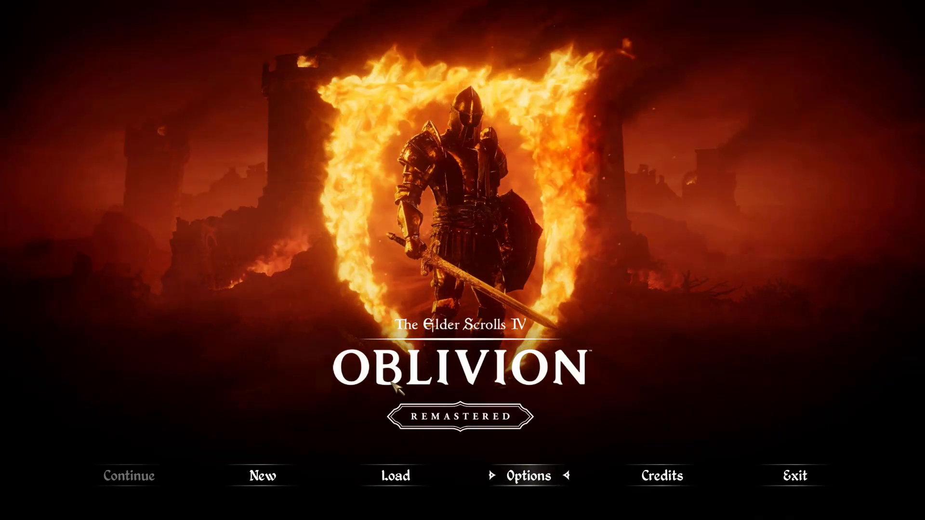
pyautogui.click(775, 474)
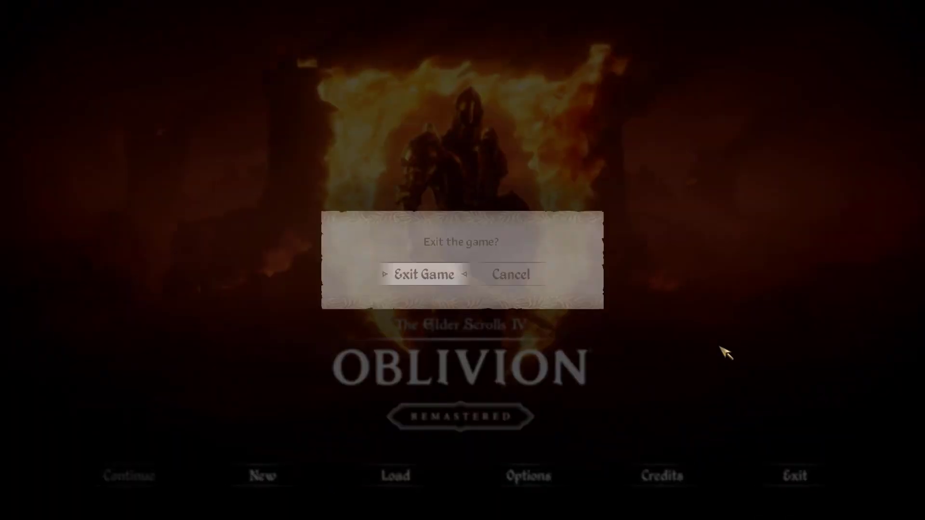
# Cancel the exit prompt, then save the NVIDIA App installer from NVIDIA's site to the Desktop.
pyautogui.press('Escape')
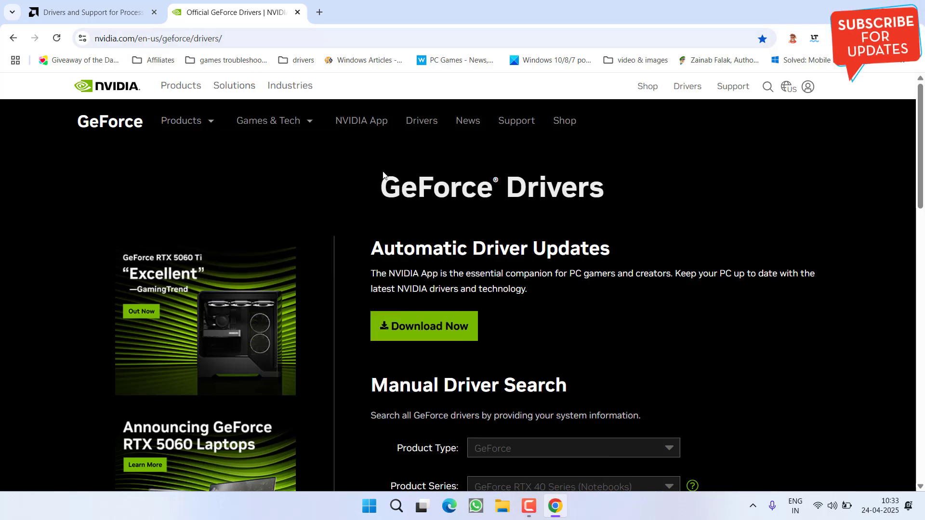
pyautogui.click(356, 122)
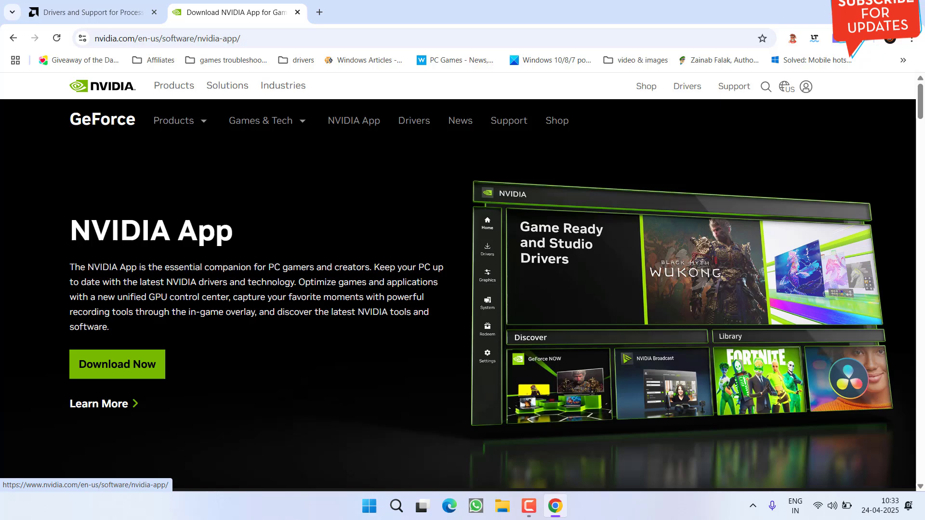
pyautogui.click(139, 369)
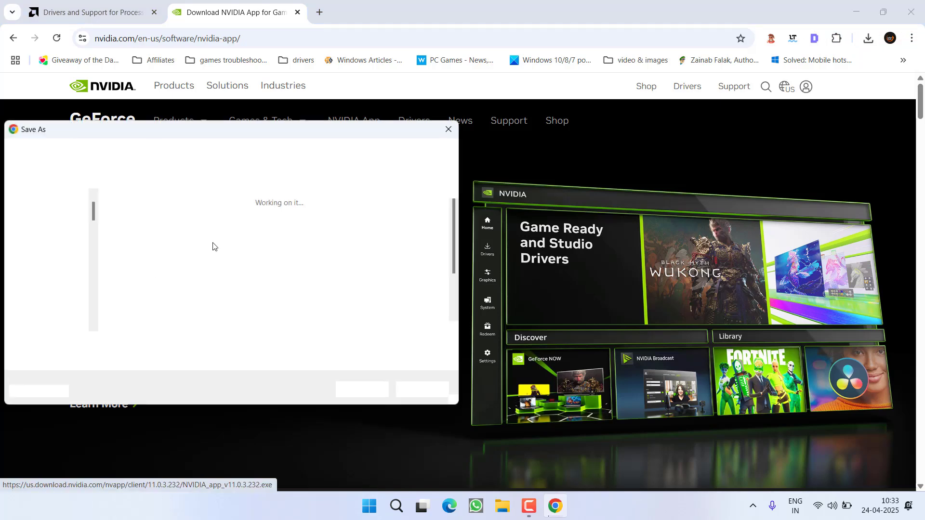
pyautogui.click(64, 239)
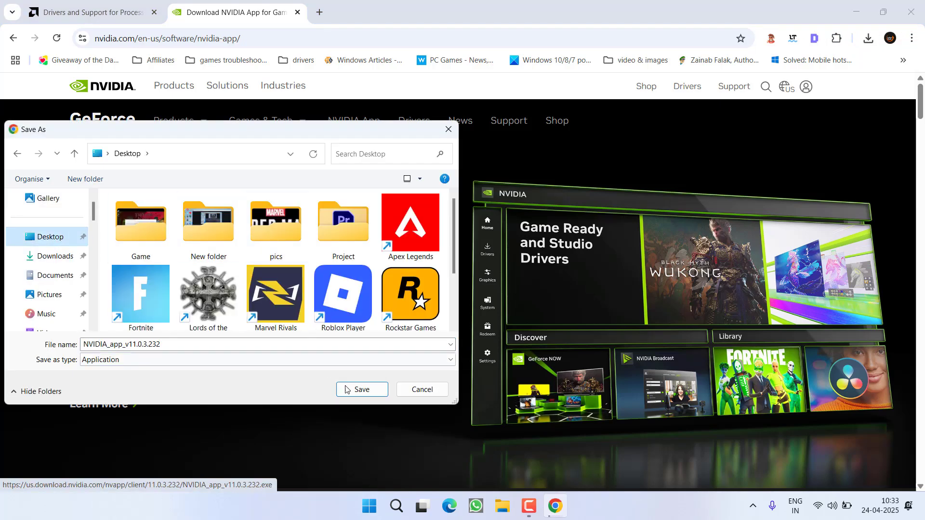
pyautogui.click(361, 389)
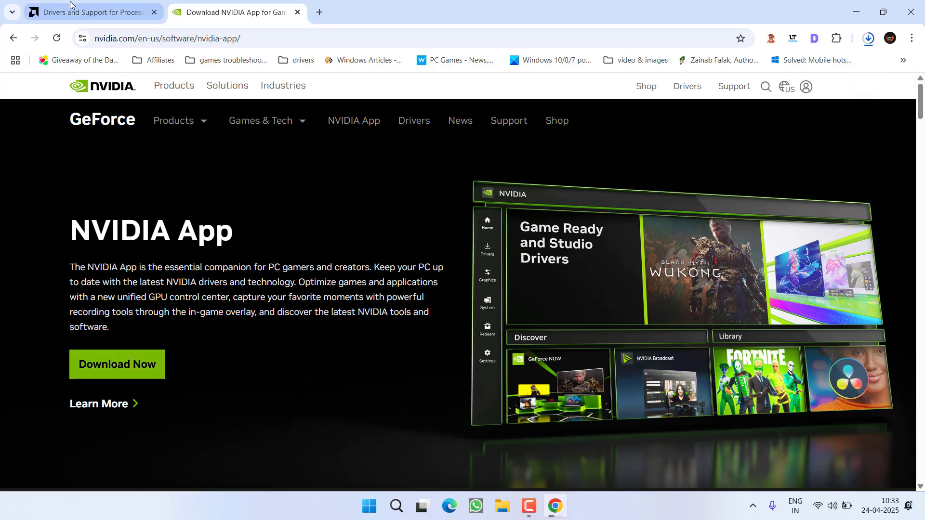
# On AMD's drivers page, search 'radeon rx5500' and look up drivers for the Radeon RX 5500 XT.
pyautogui.click(142, 4)
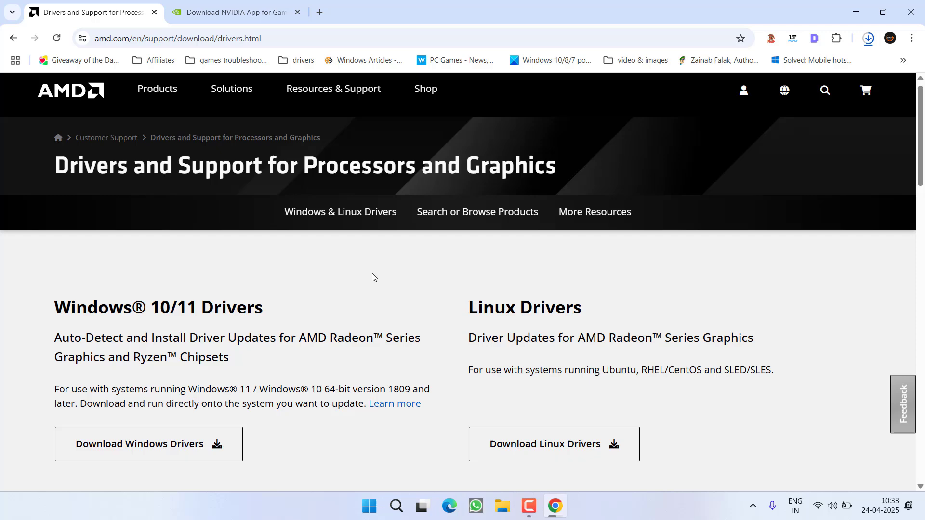
pyautogui.scroll(-7, 340, 186)
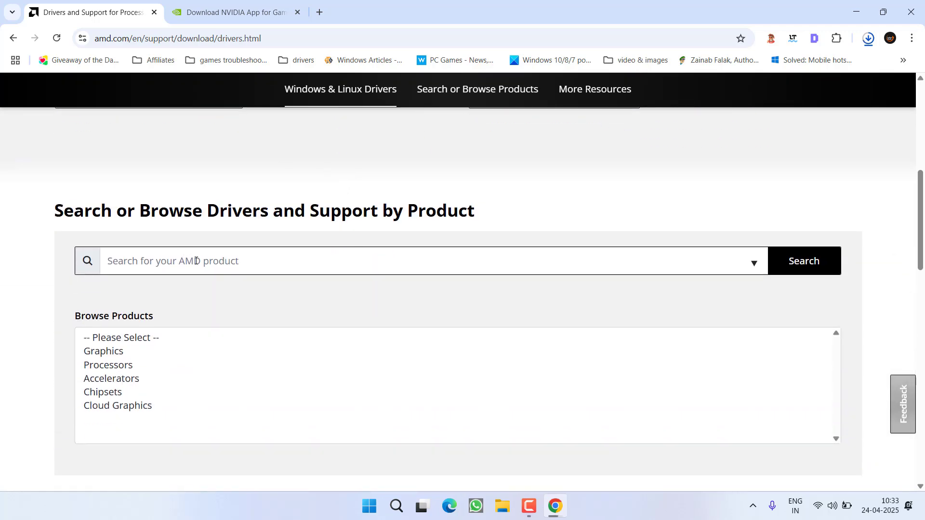
pyautogui.click(196, 260)
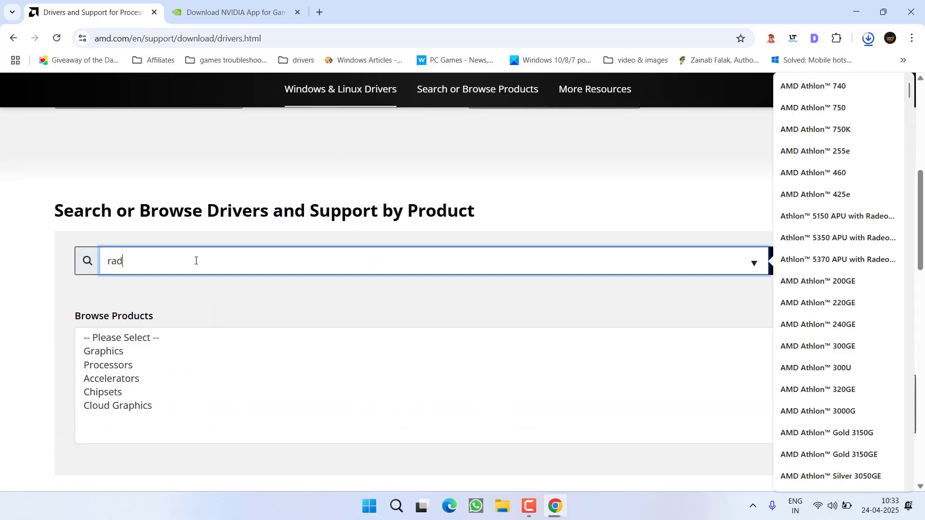
pyautogui.write('radeon r')
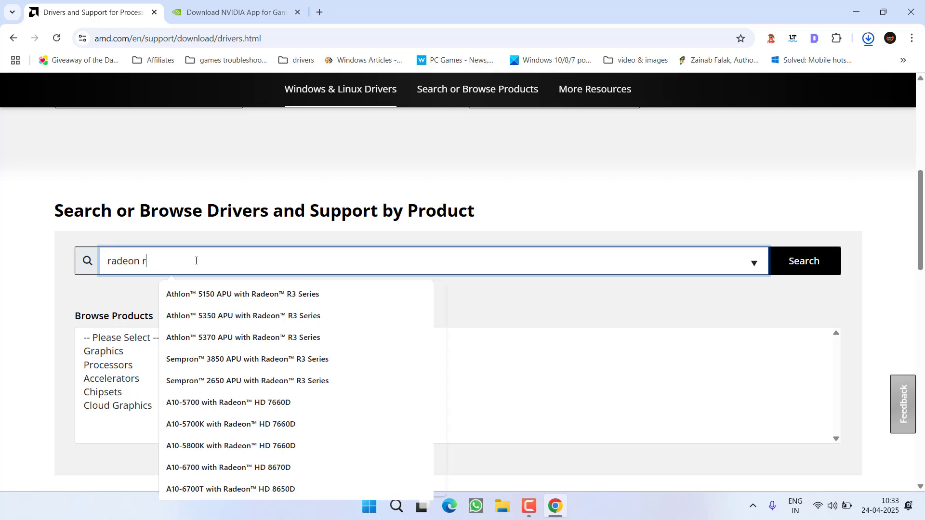
pyautogui.write('x5500')
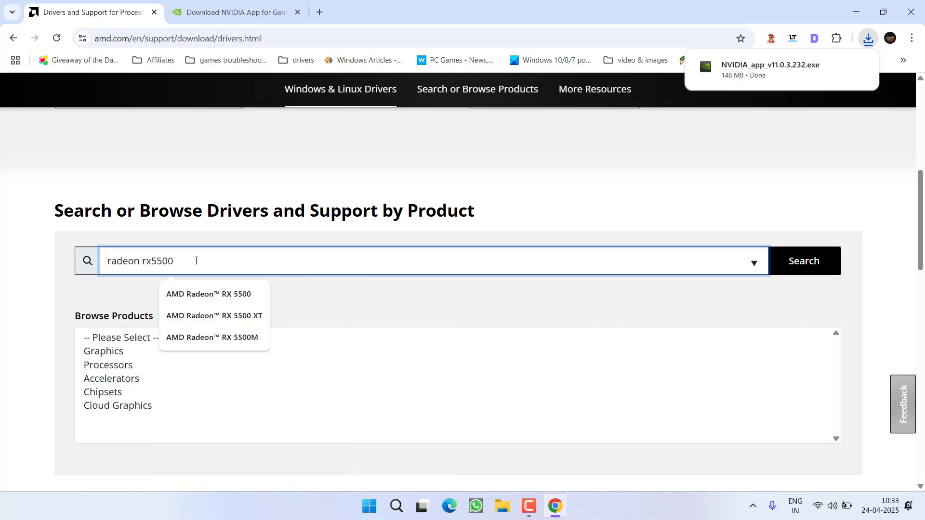
pyautogui.click(238, 316)
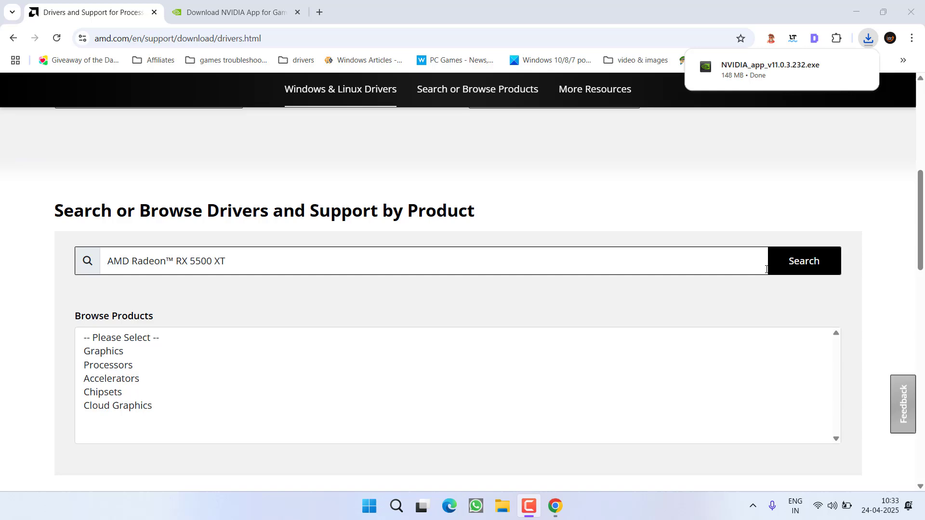
pyautogui.click(819, 258)
# Under Windows 11 - 64-Bit Edition, download and save the Adrenalin 25.4.1 driver installer.
pyautogui.scroll(-2, 346, 255)
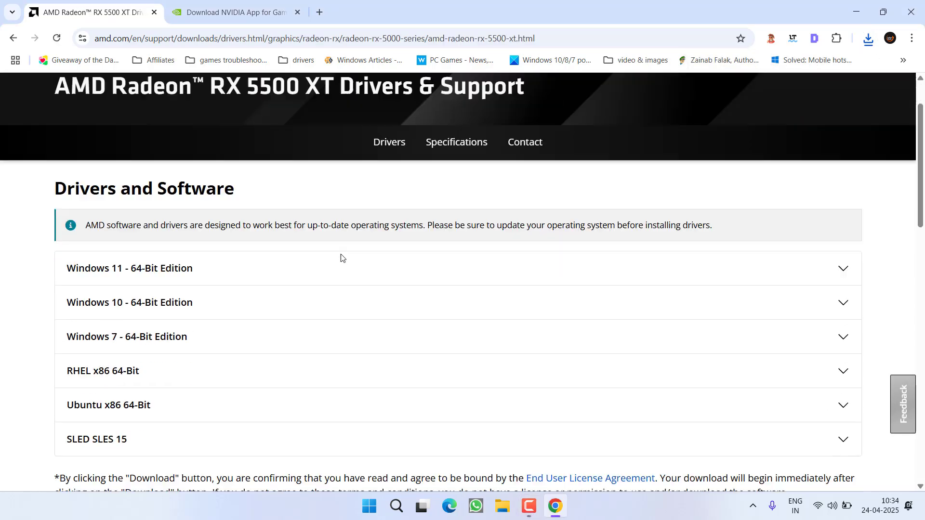
pyautogui.click(248, 222)
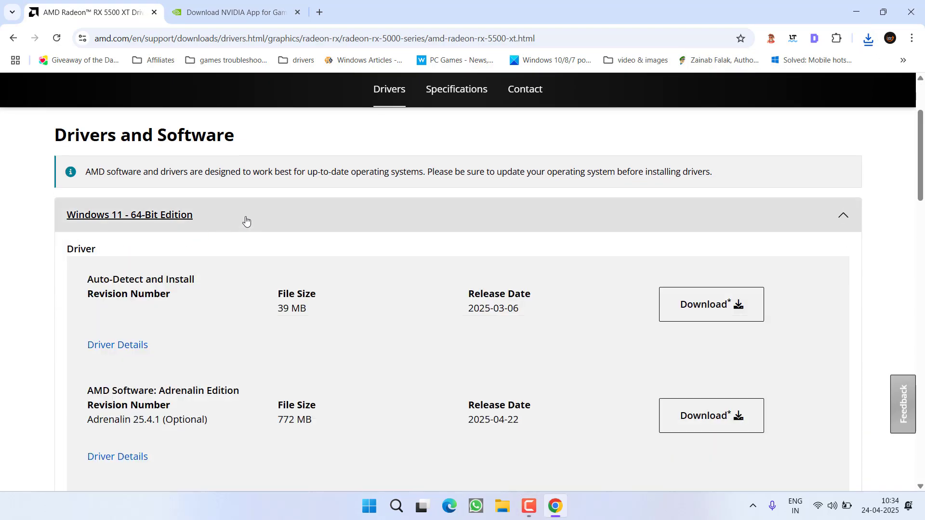
pyautogui.scroll(-2, 243, 219)
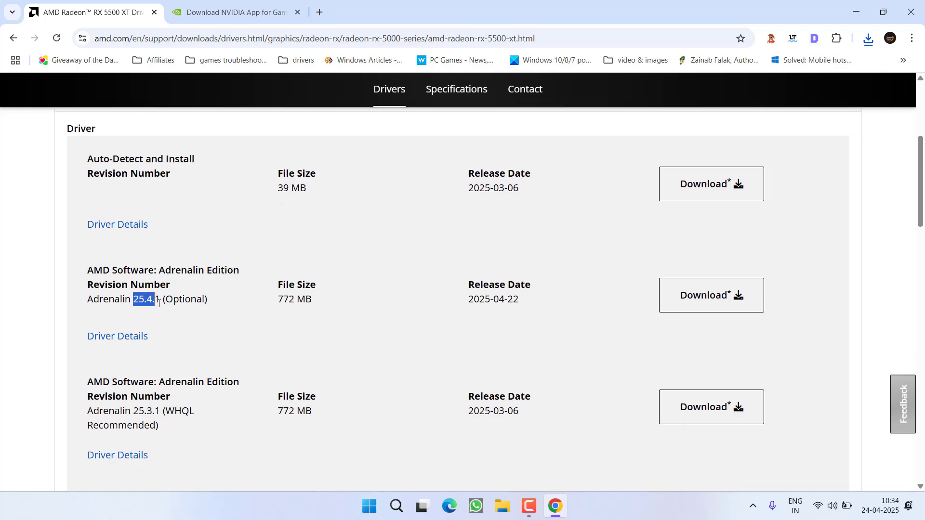
pyautogui.click(219, 308)
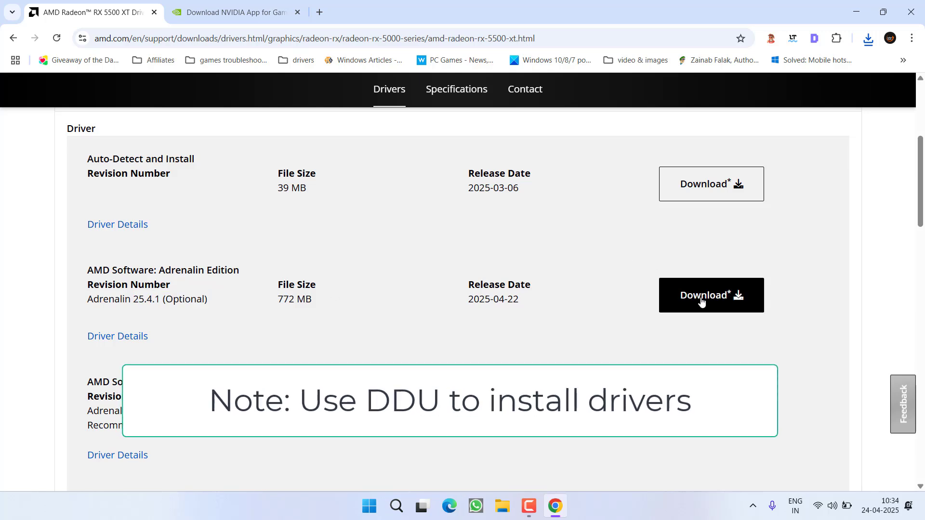
pyautogui.click(727, 298)
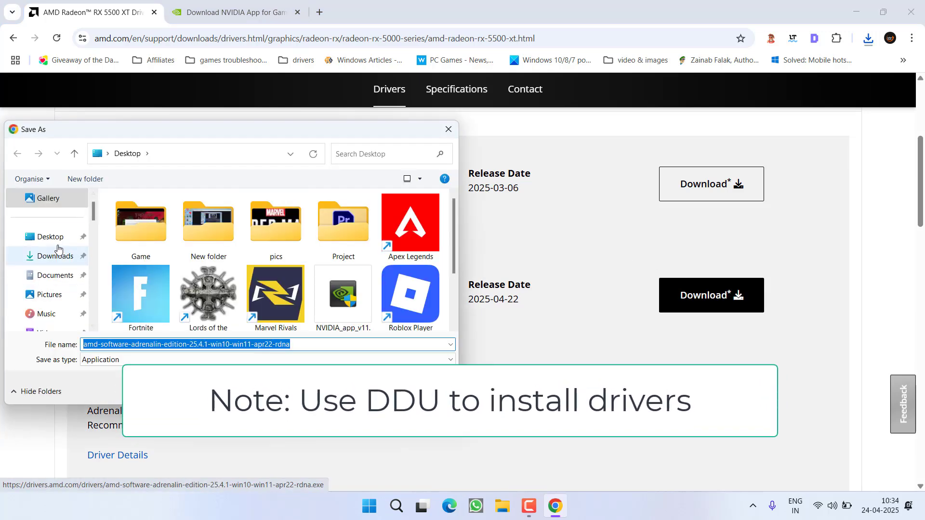
pyautogui.click(365, 391)
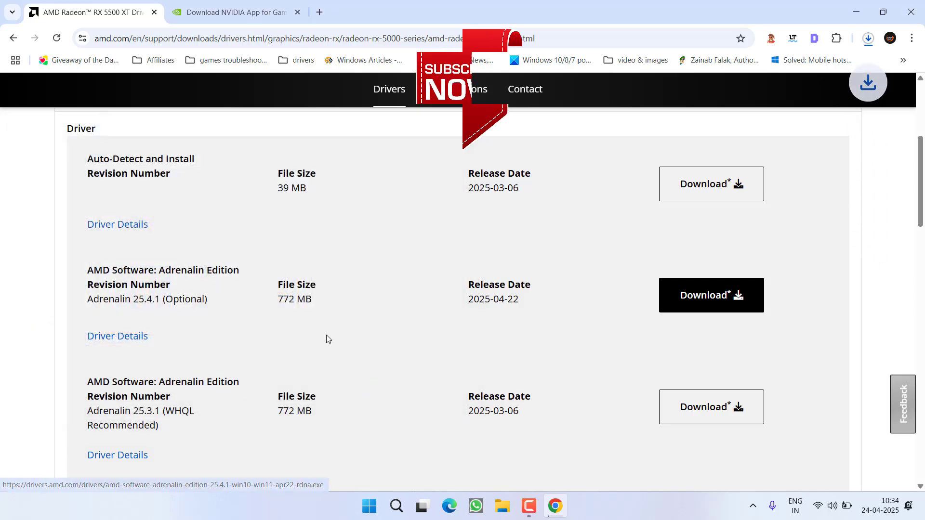
pyautogui.click(856, 12)
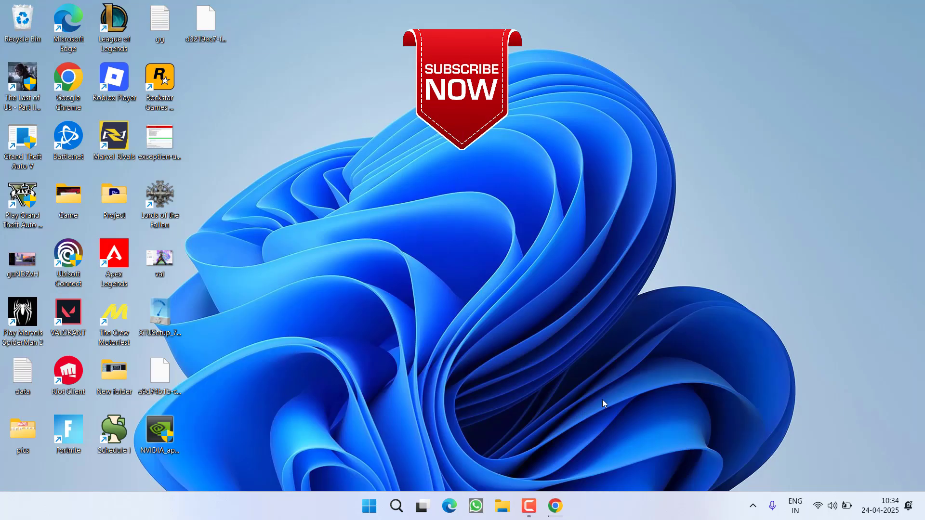